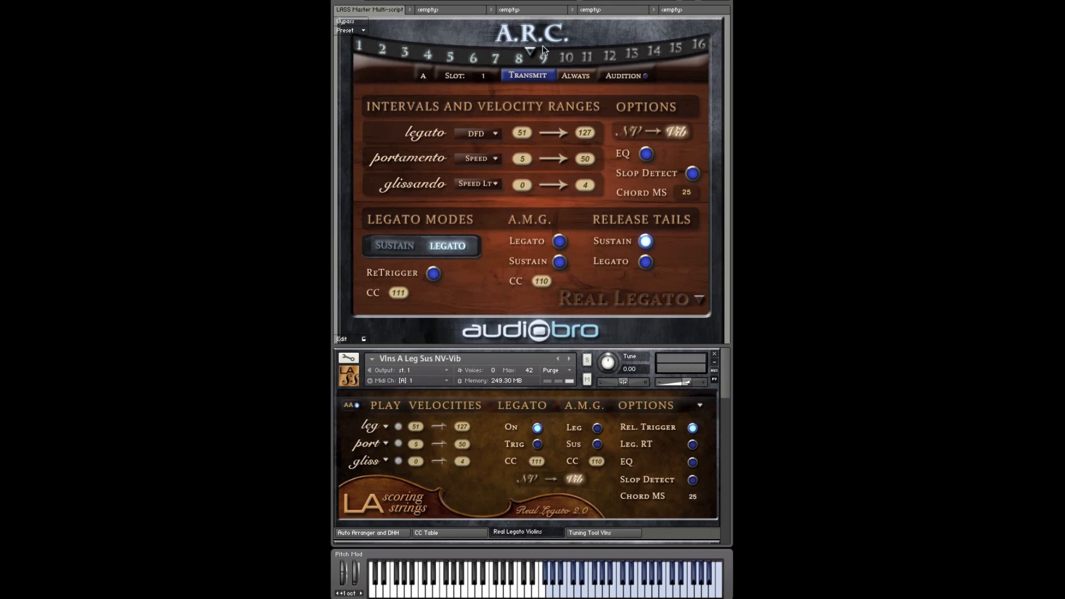
Step: Enable always-on transmission for the first violin slot and set its portamento and glissando intervals to Unloaded
click(573, 75)
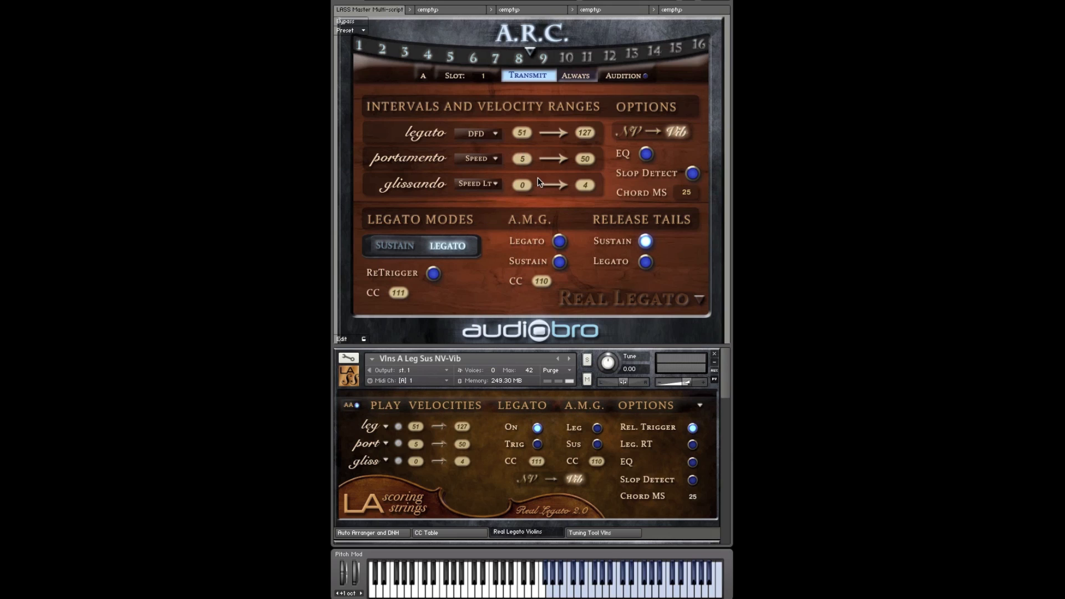
click(495, 159)
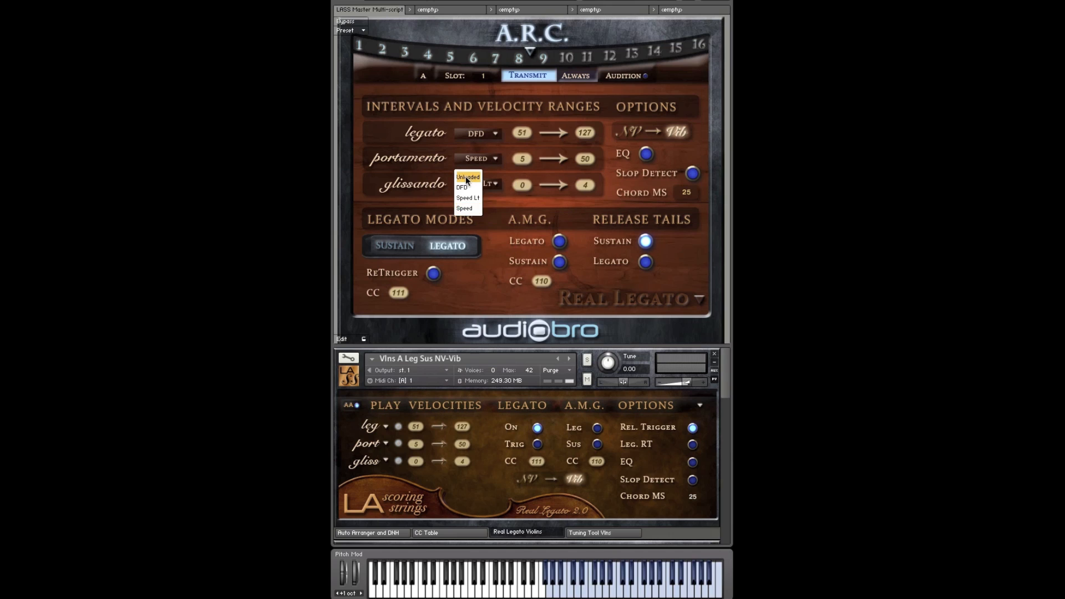
click(467, 178)
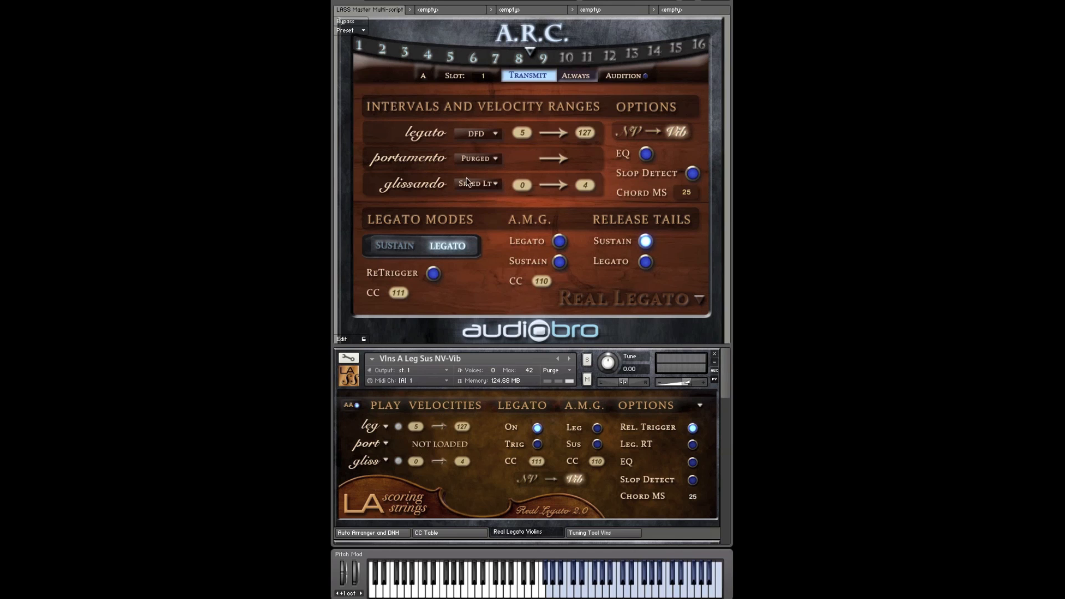
click(495, 184)
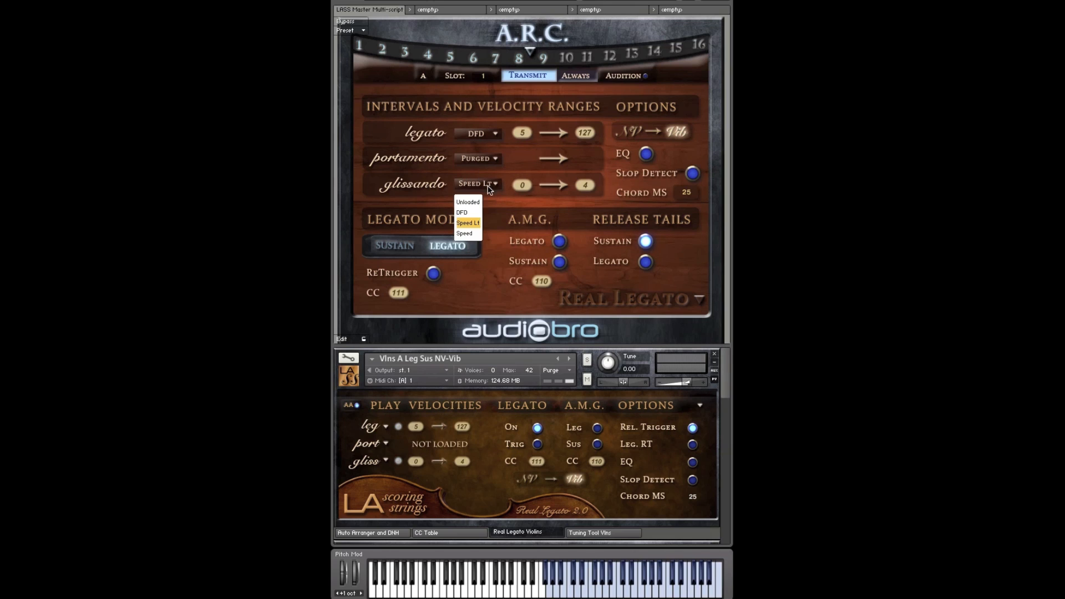
click(476, 201)
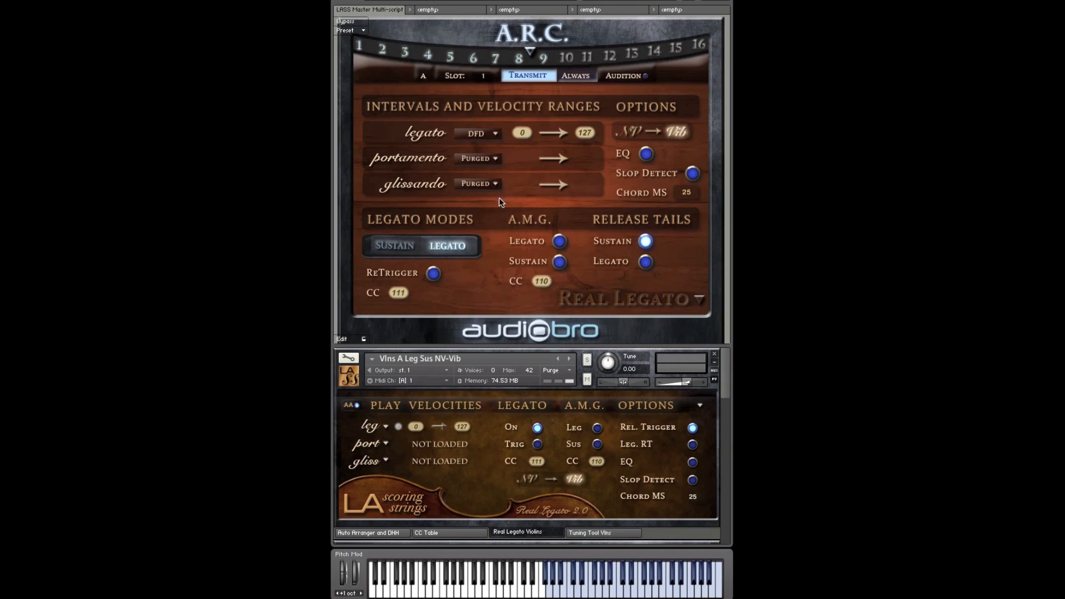
Step: Reload the purged intervals, setting glissando to Speed Lt and portamento to Speed
mouse_move(724, 362)
mouse_down()
mouse_move(725, 497)
mouse_move(730, 358)
mouse_up()
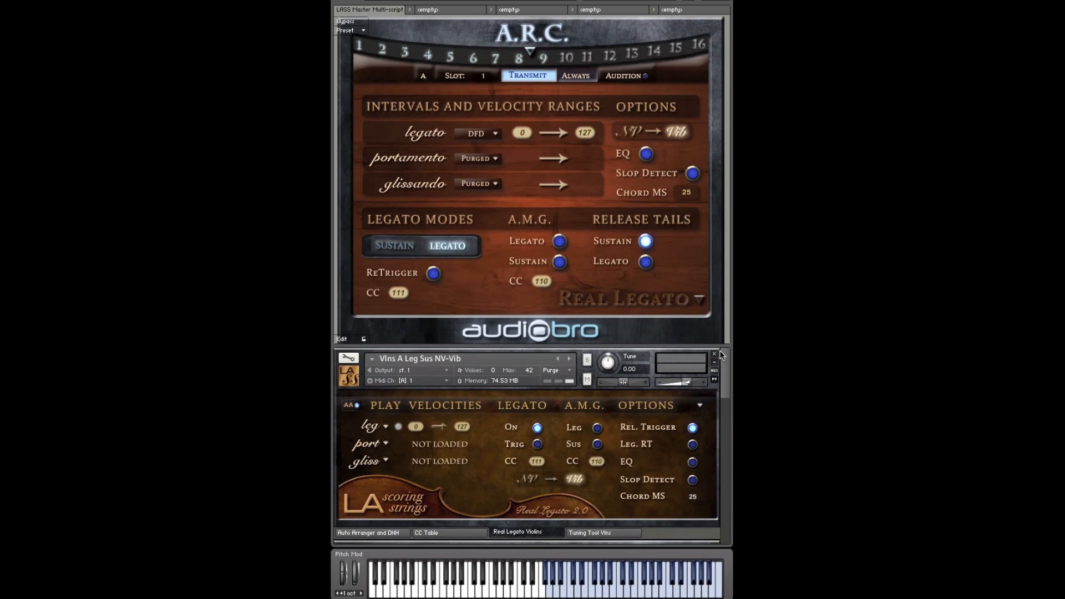
click(480, 186)
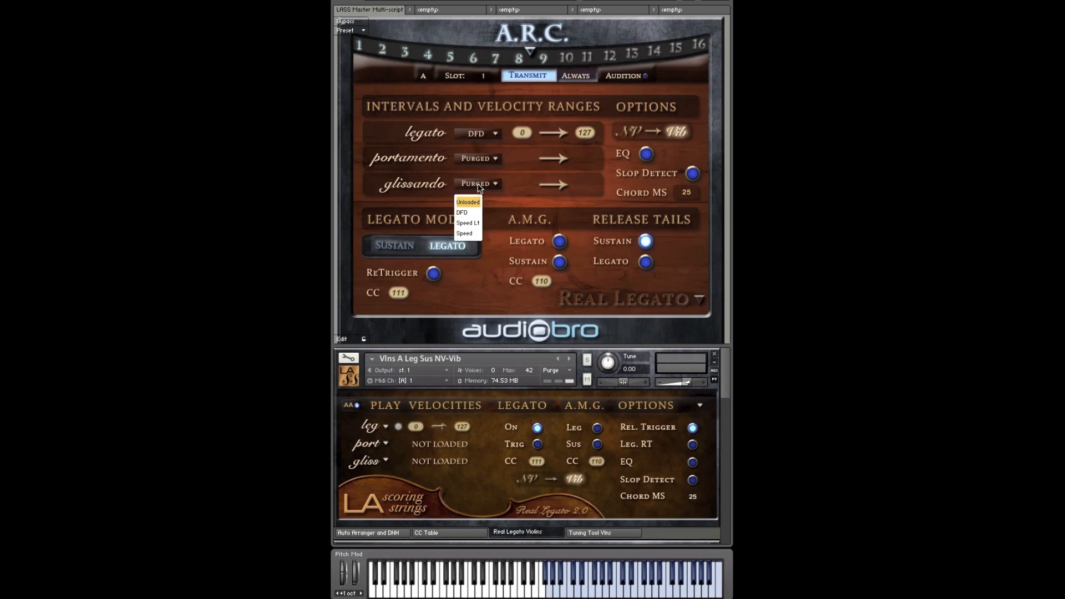
click(469, 223)
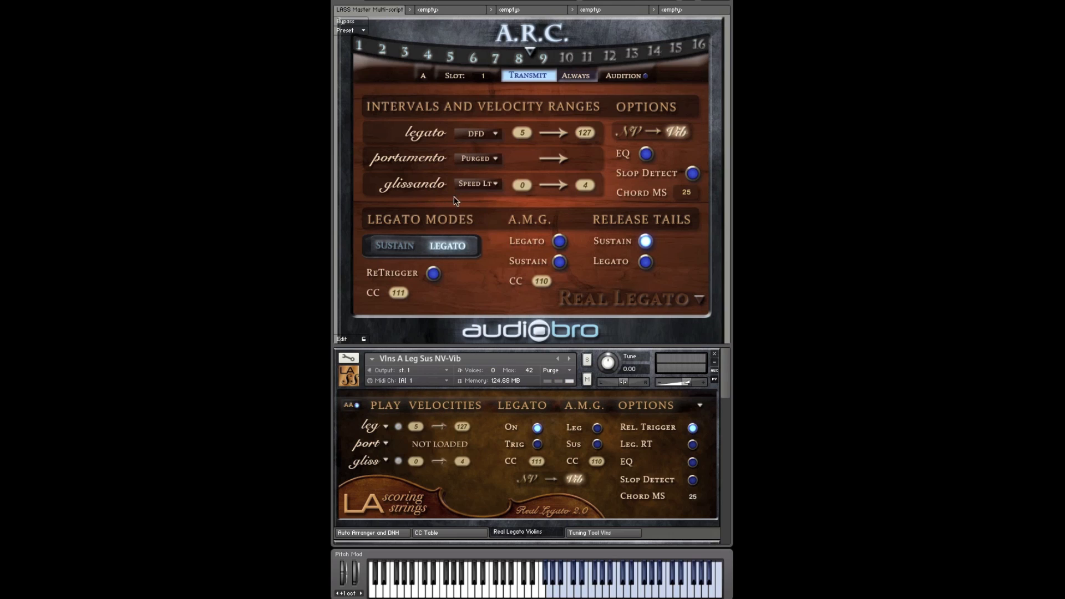
click(490, 162)
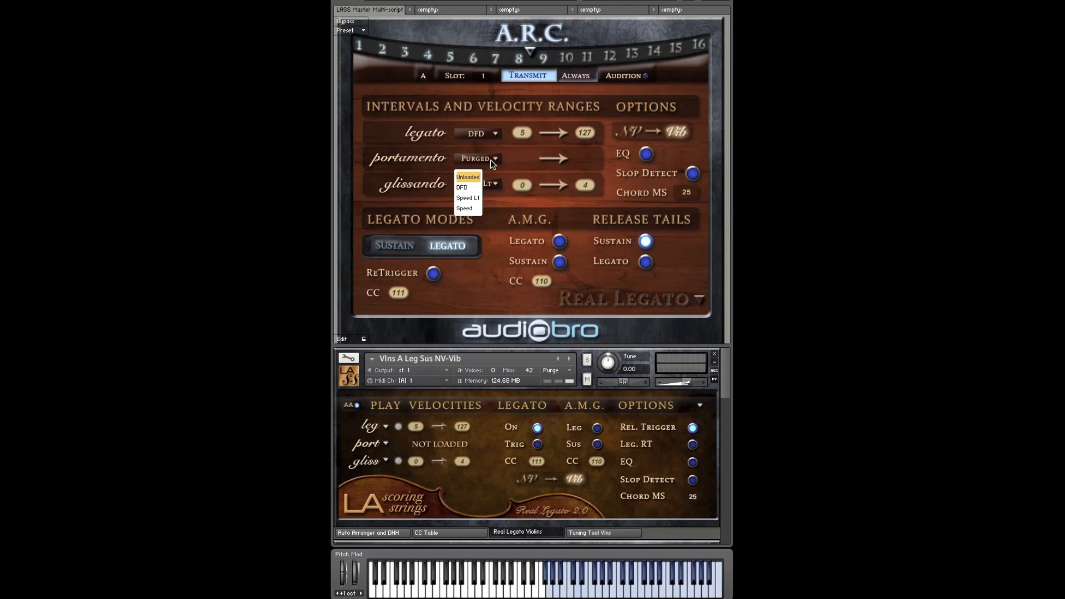
click(468, 208)
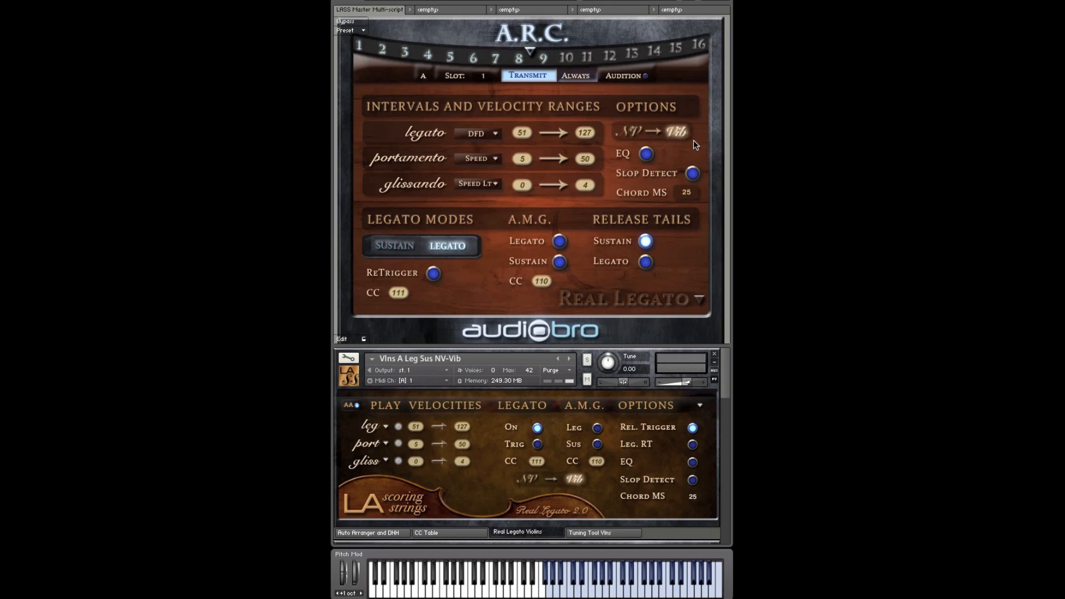
Step: Toggle the NV to Vib option for the first violins, leaving it switched on
click(633, 133)
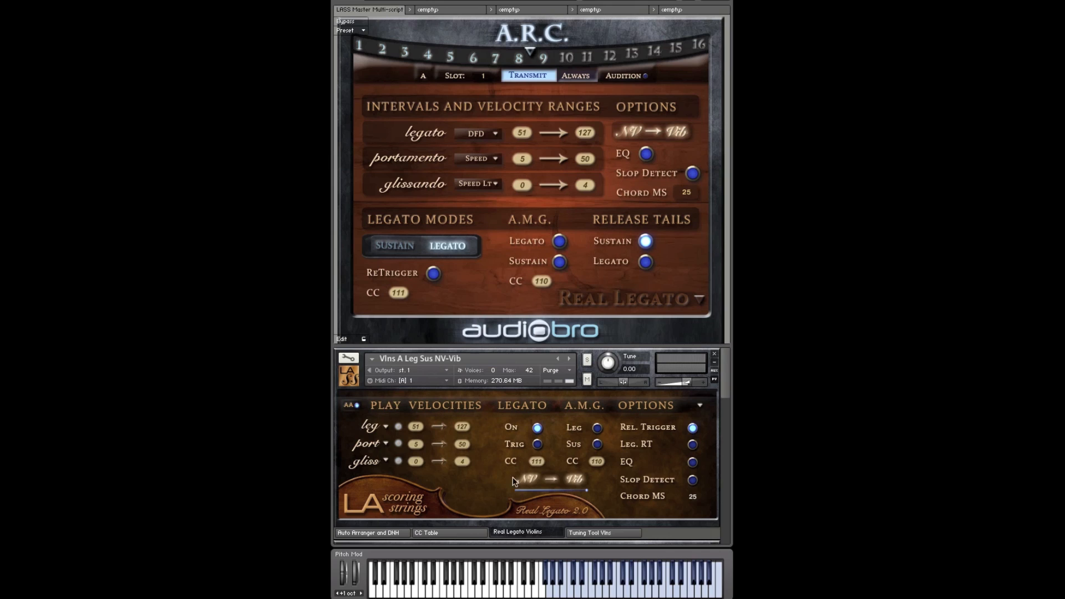
click(633, 135)
click(657, 131)
click(642, 128)
click(657, 136)
Step: Toggle the EQ and Slop Detect options on and back off
click(646, 156)
click(646, 155)
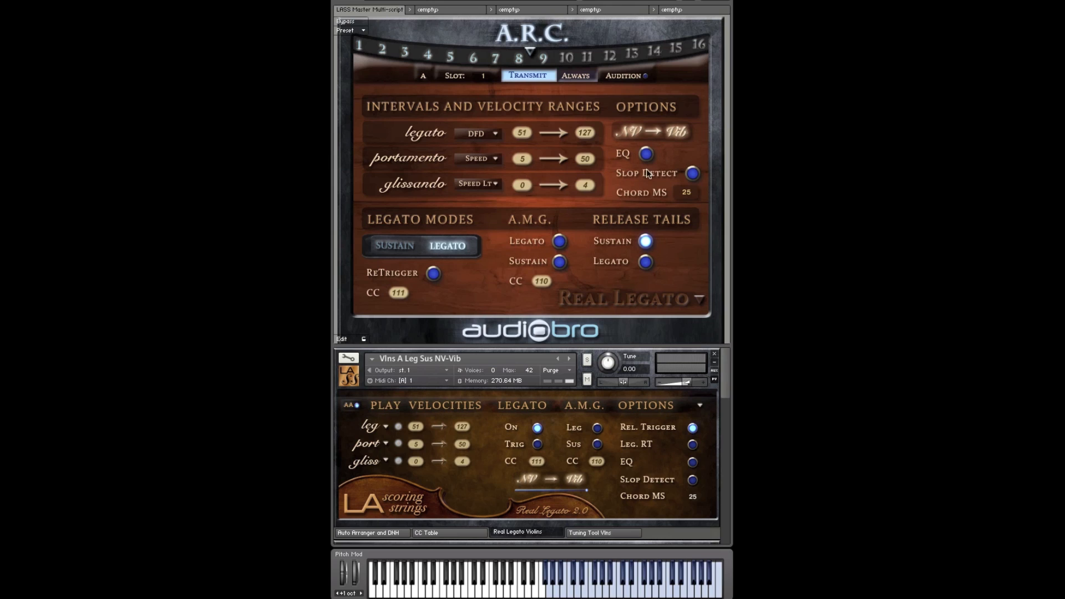
click(694, 174)
click(693, 174)
click(693, 175)
click(694, 174)
Step: Switch the legato mode to Sustain and back to Legato twice
click(388, 246)
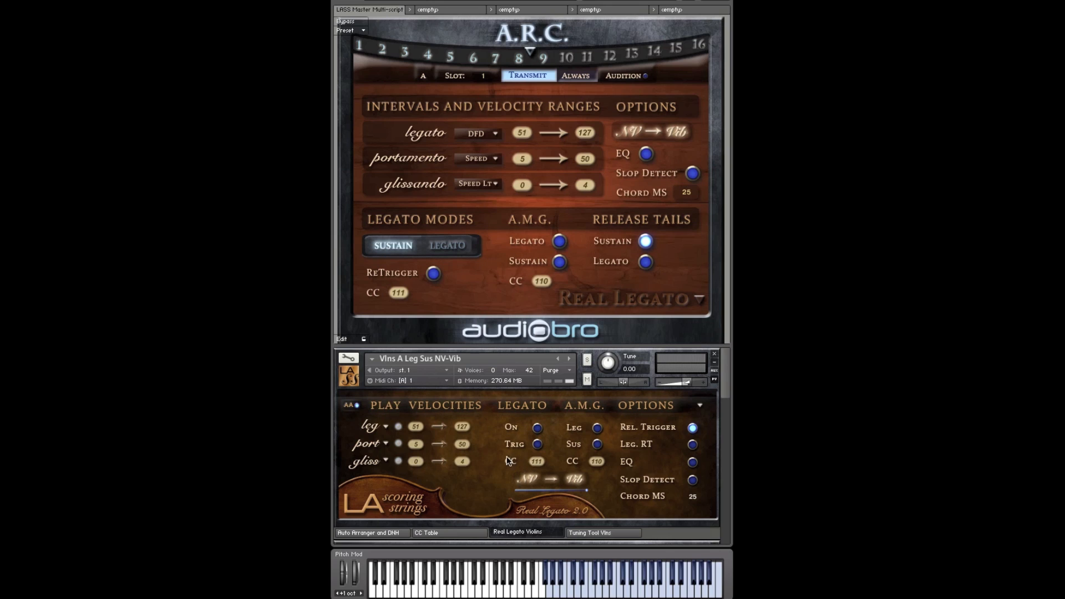
click(455, 251)
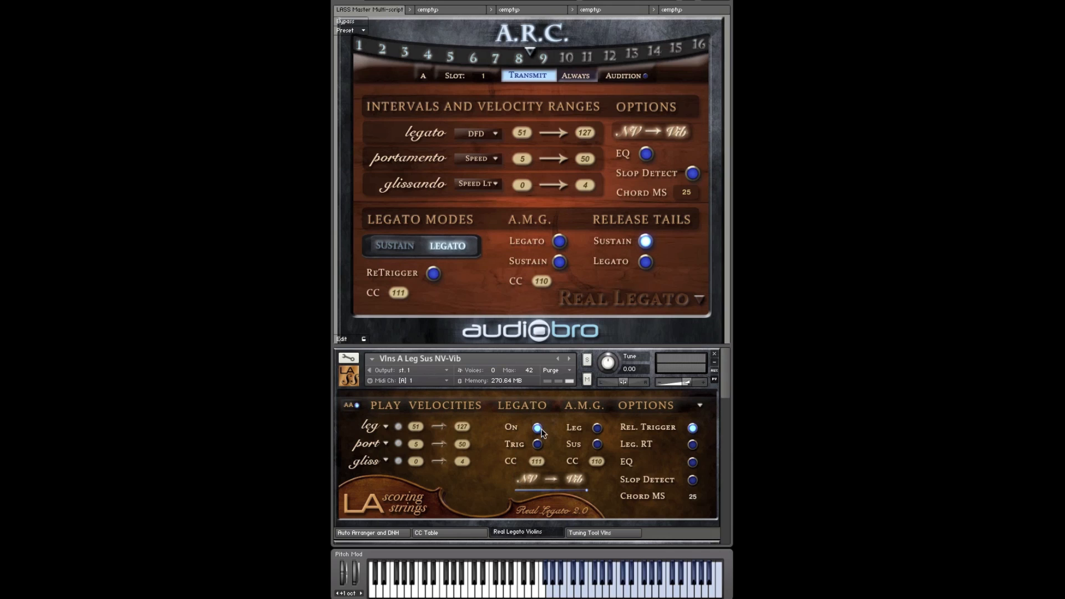
click(395, 247)
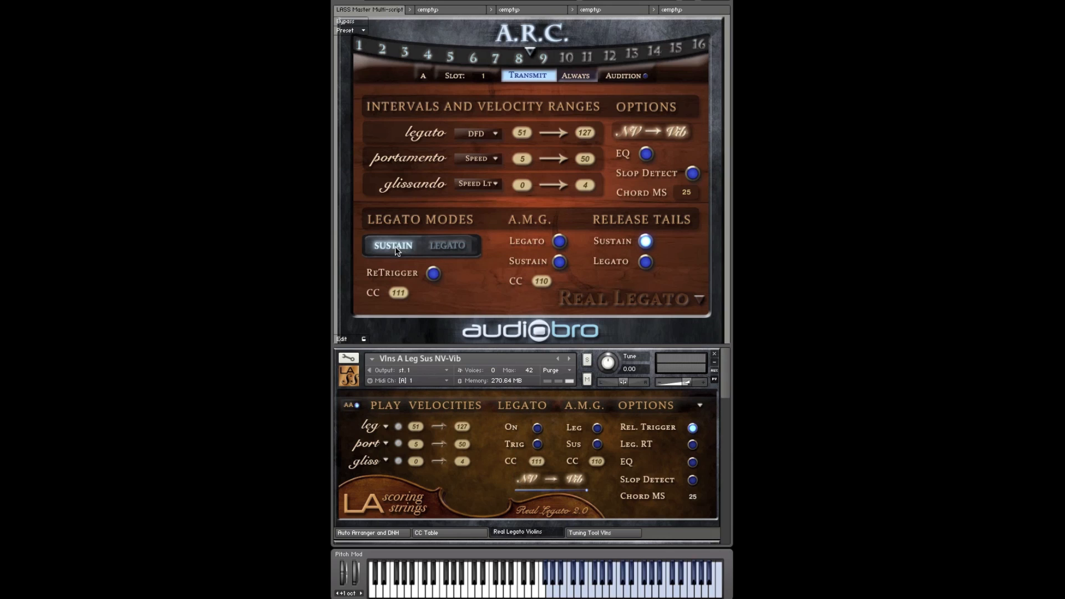
click(458, 254)
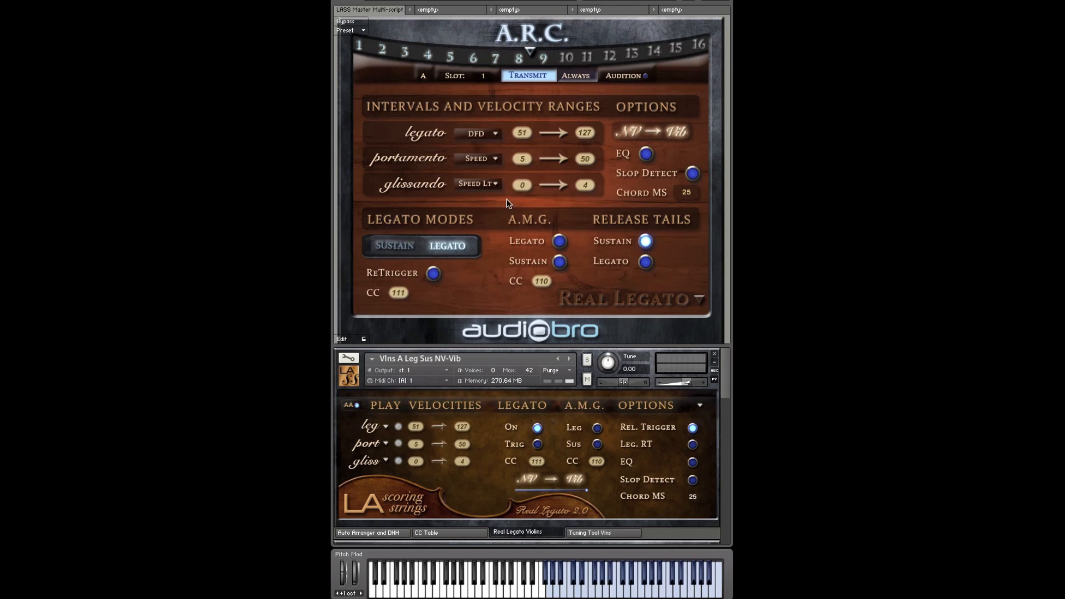
Step: Examine the instrument and section assignments of the slots on the Setup page
click(622, 304)
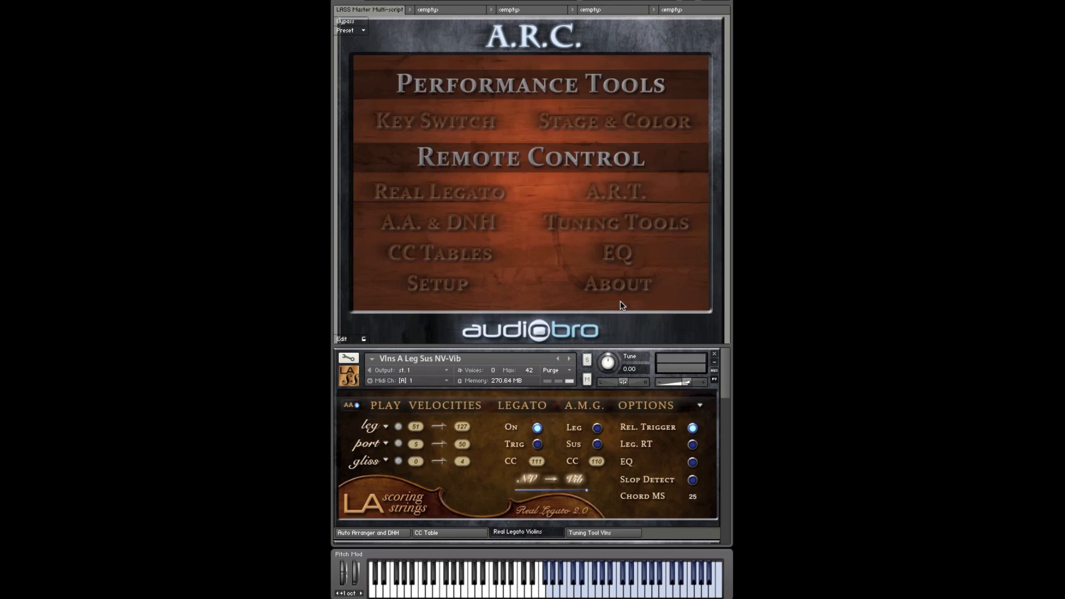
click(444, 283)
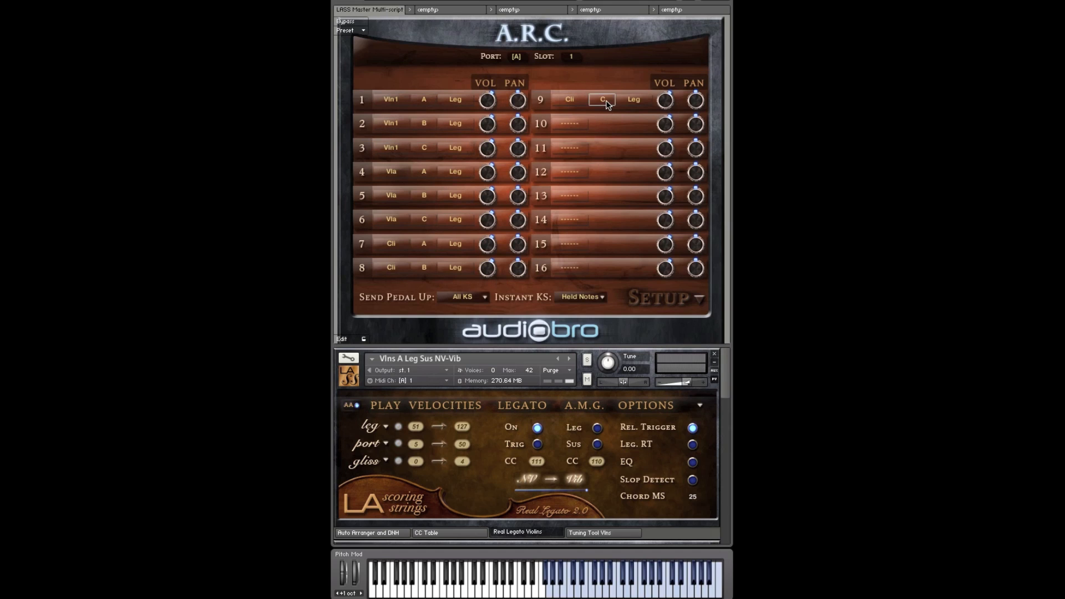
click(661, 298)
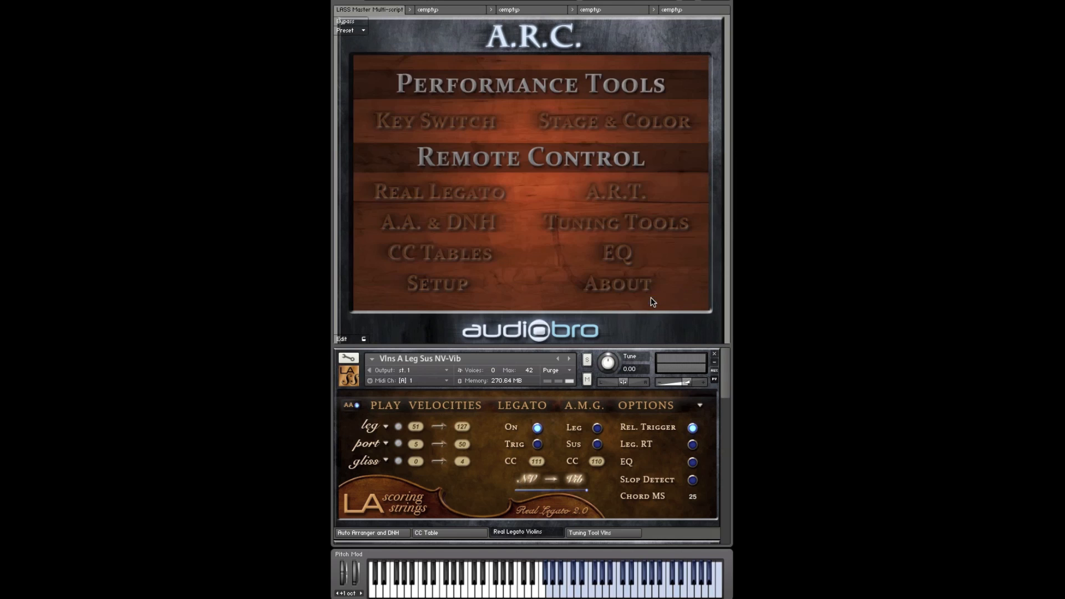
Step: Review both pages of advanced Auto Arranger rules in A.A. & DNH and return to the Real Legato page
click(435, 238)
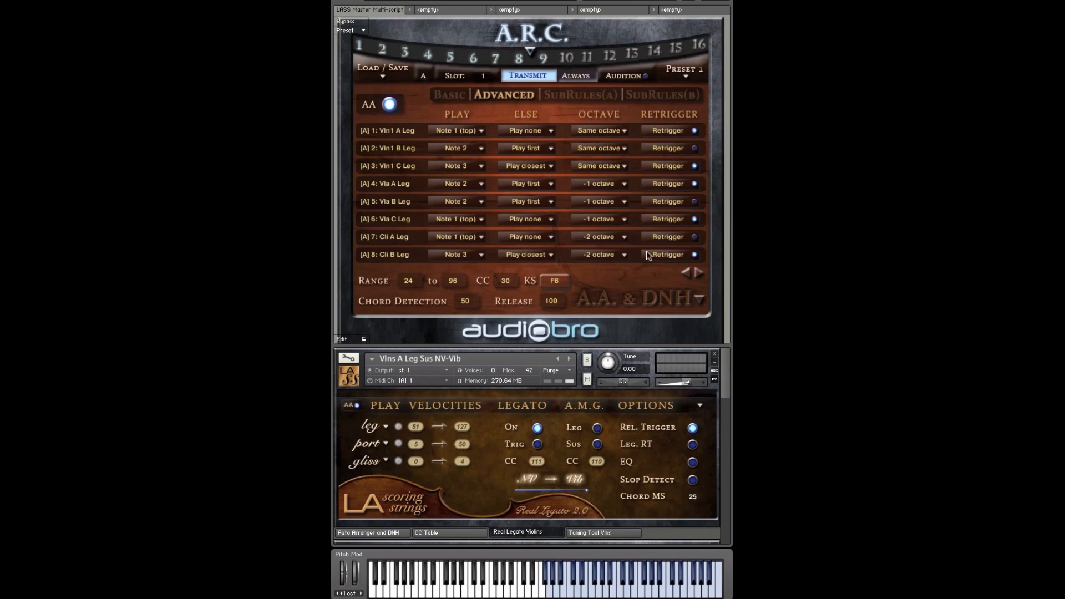
click(698, 272)
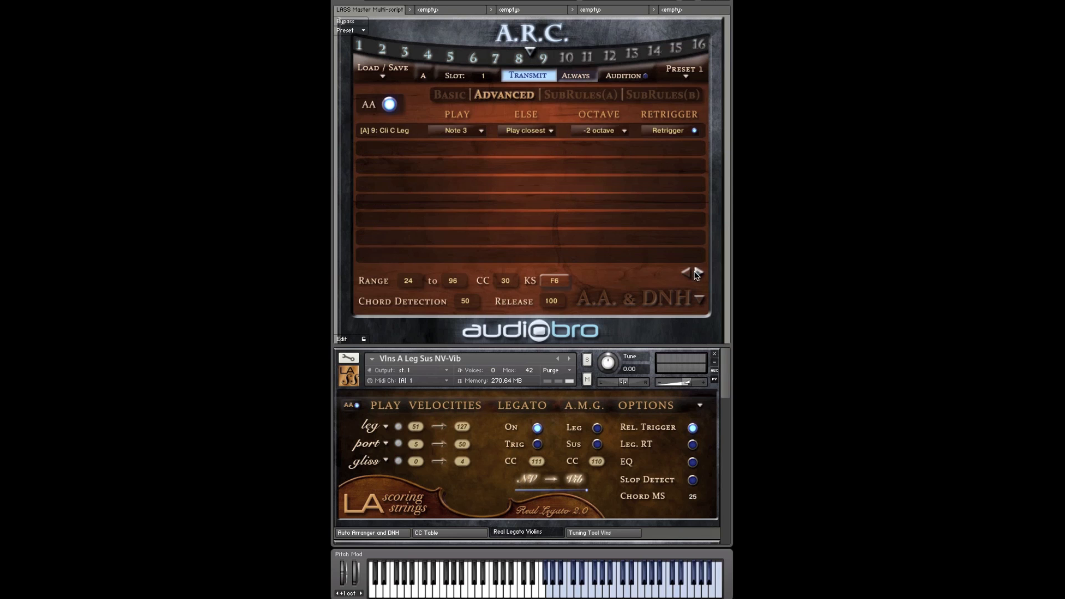
click(687, 271)
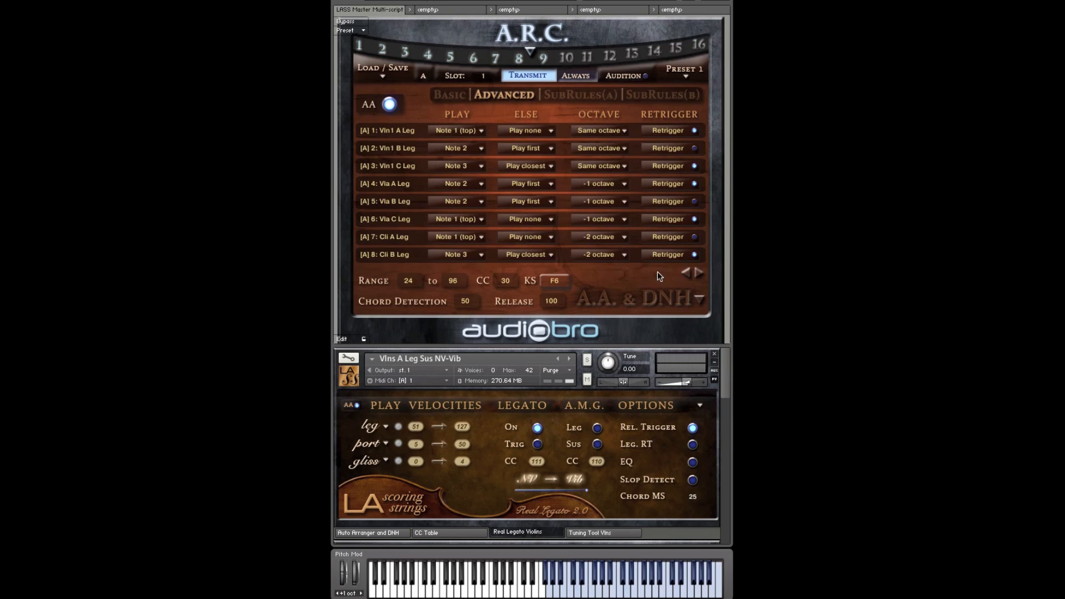
click(649, 297)
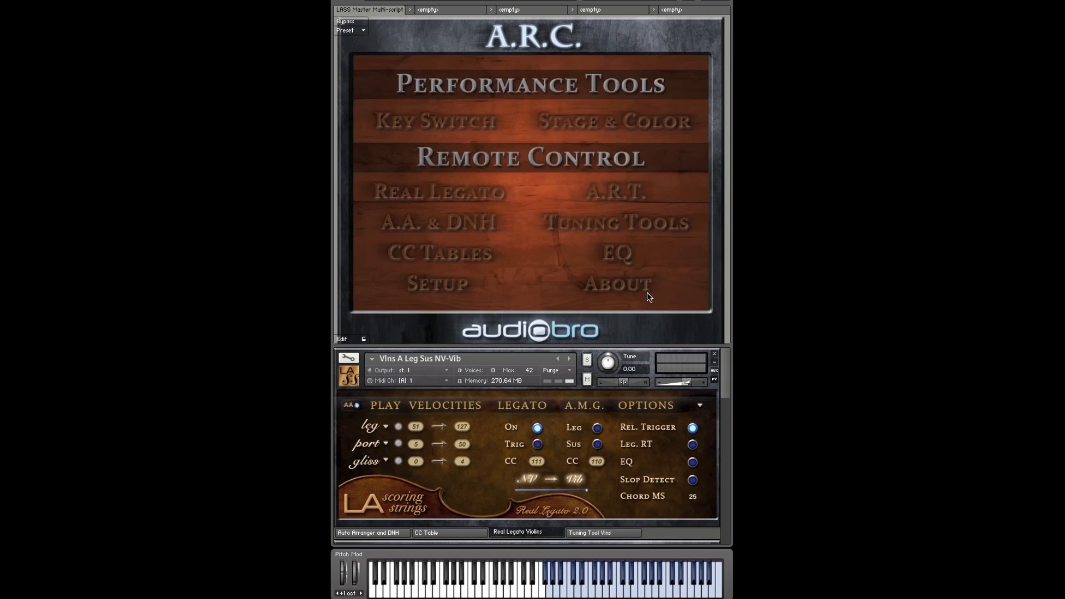
click(475, 200)
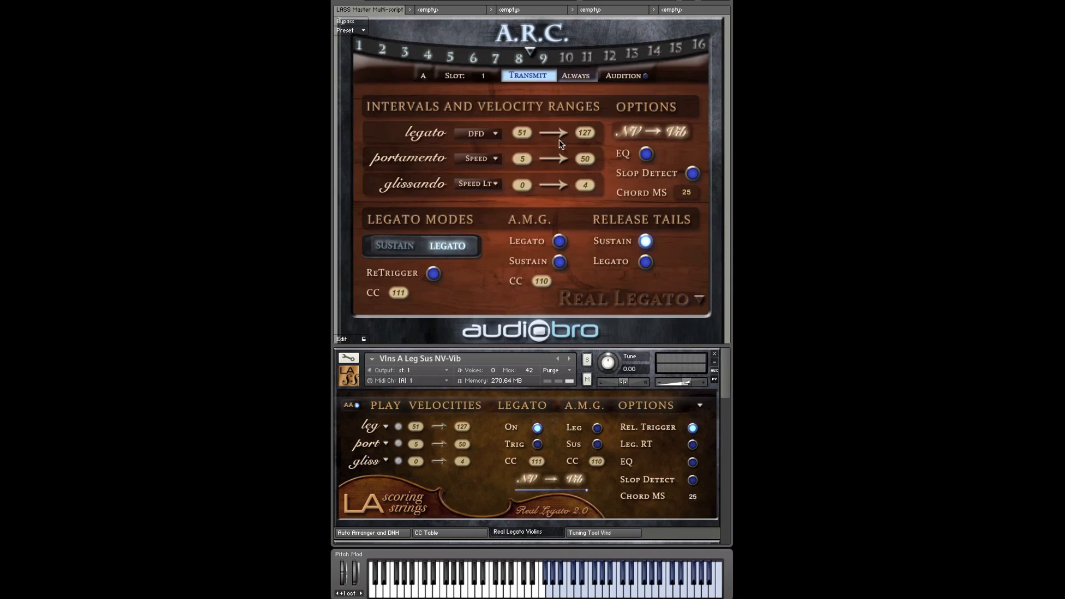
Step: Hide the multi-script and inspect the MIDI automation options of the Vlns A non-vibrato to vibrato slider
click(673, 1)
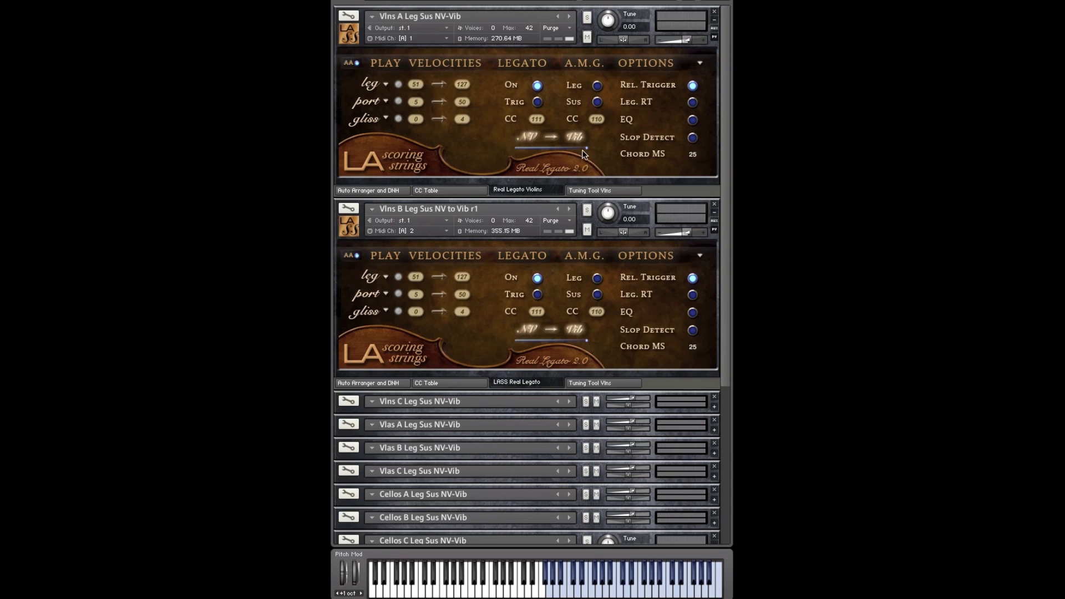
mouse_move(580, 148)
mouse_down()
mouse_move(556, 151)
mouse_move(599, 153)
mouse_up()
right_click(571, 152)
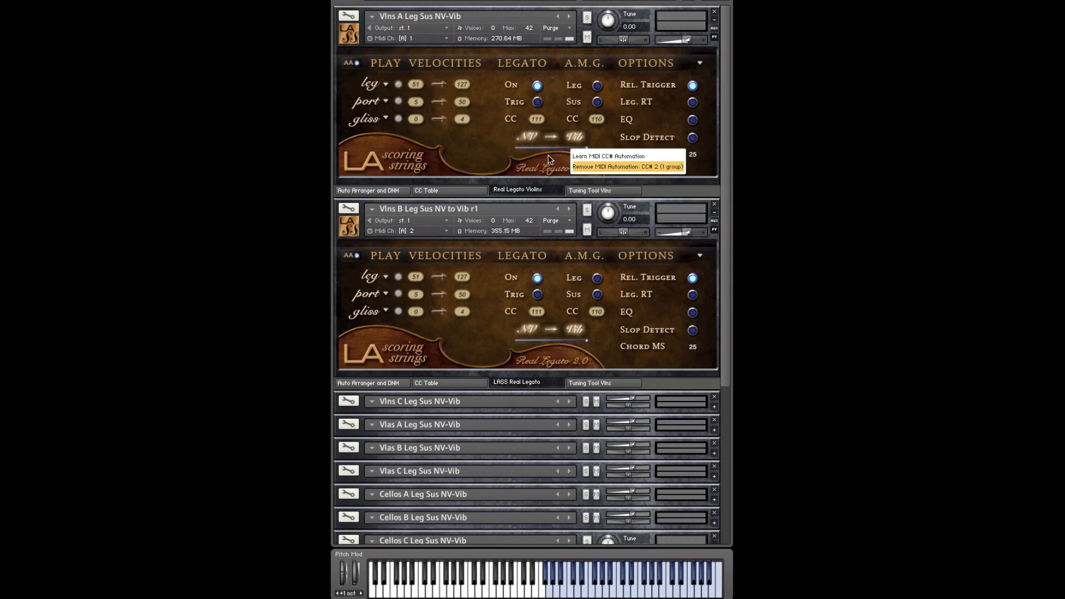
click(548, 156)
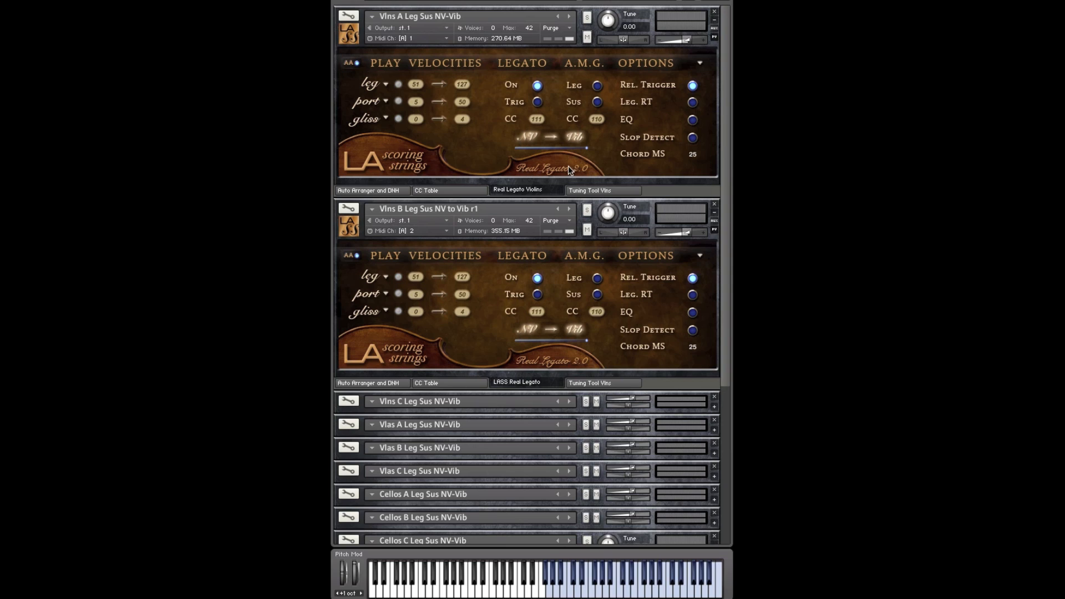
Step: Examine the Vlns B instrument's NV to Vib slider and show the multi-script again
click(555, 206)
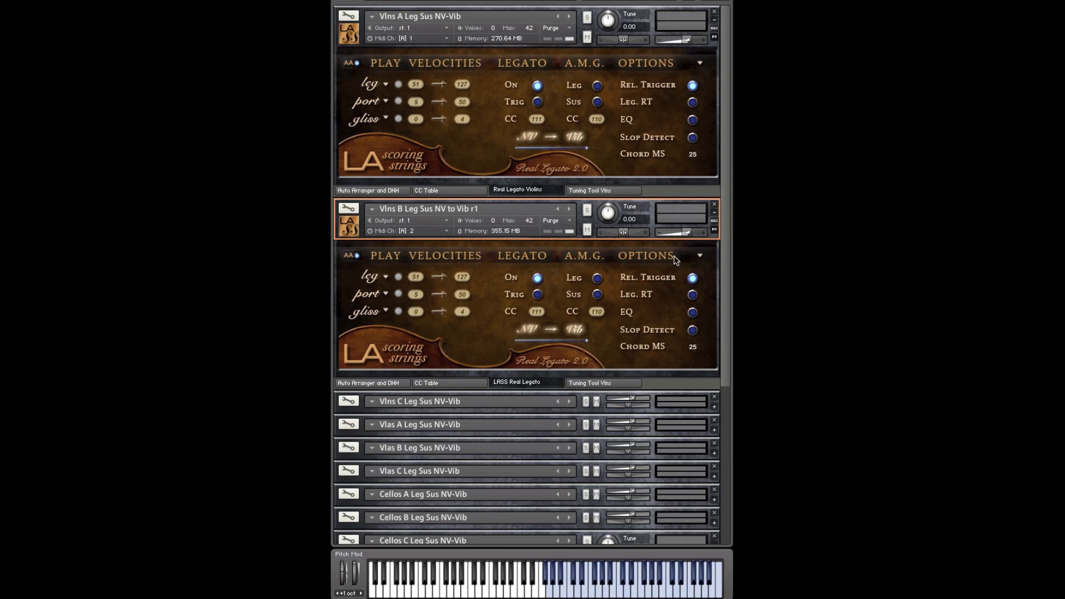
scroll(722, 263, down, 2)
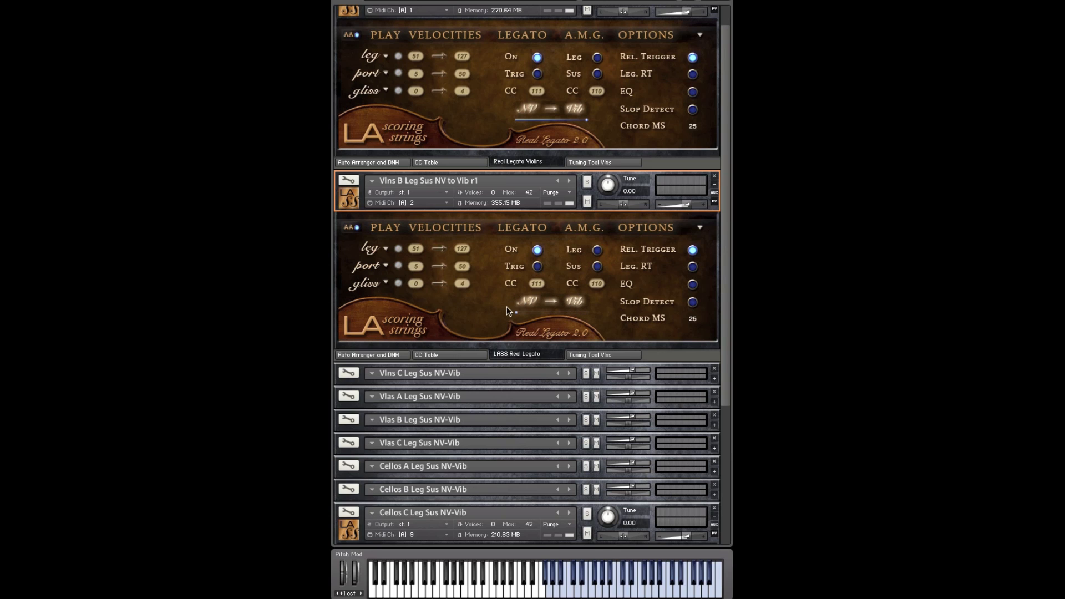
scroll(727, 300, up, 1)
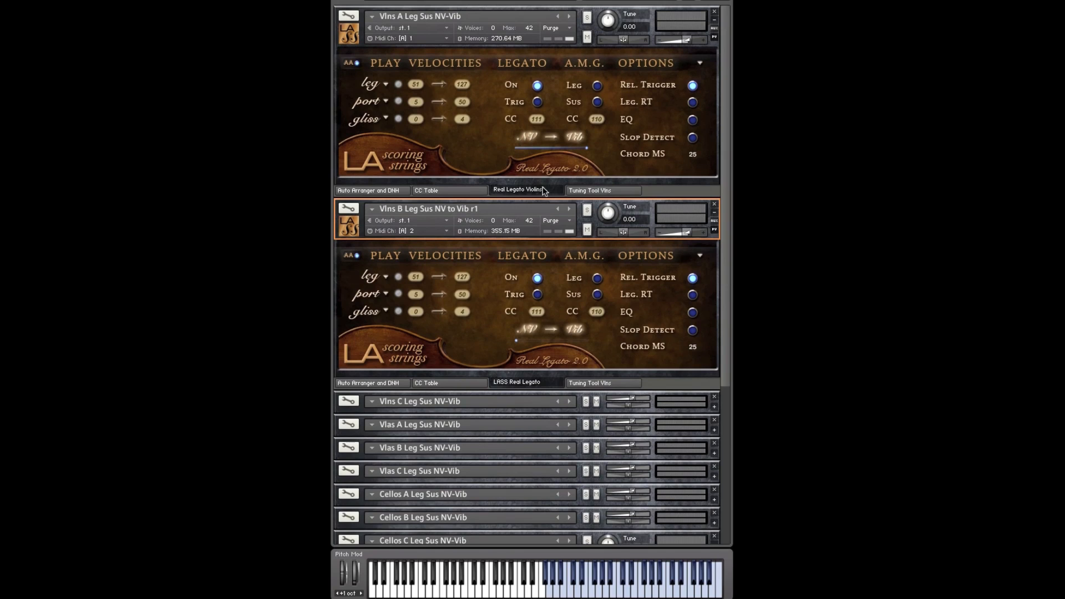
click(690, 2)
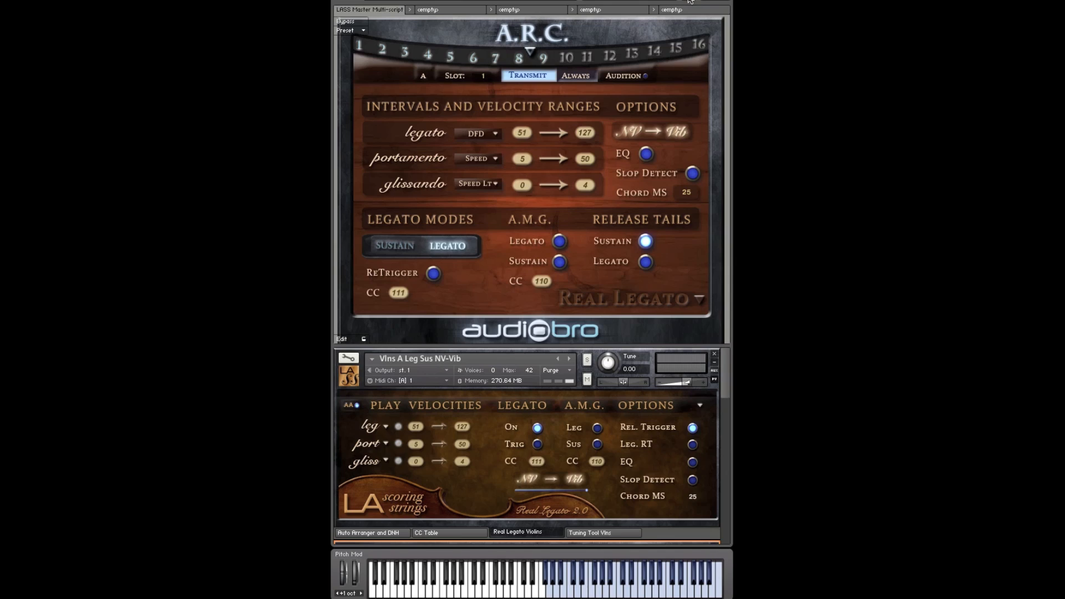